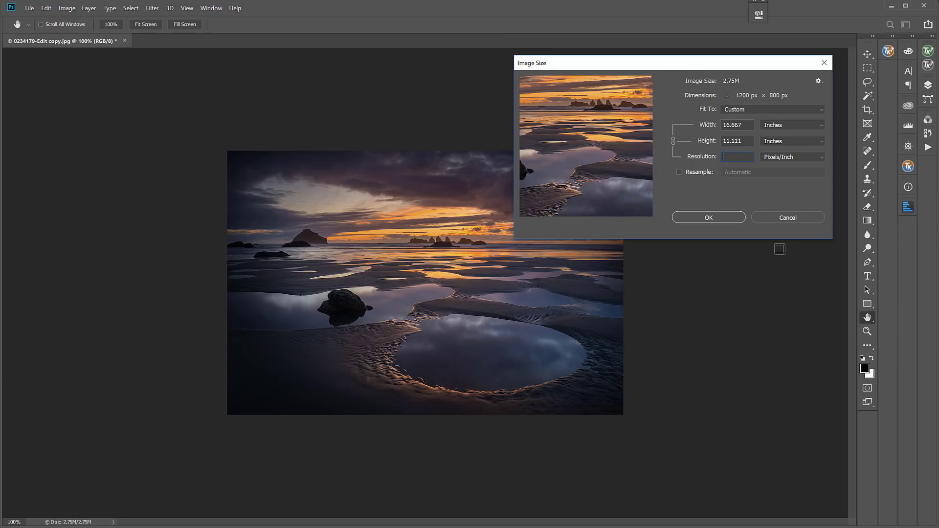
Step: Set the JPEG's resolution to 72 and then to 300 pixels/inch with resampling off
text(72)
key(BackSpace)
key(BackSpace)
text(300)
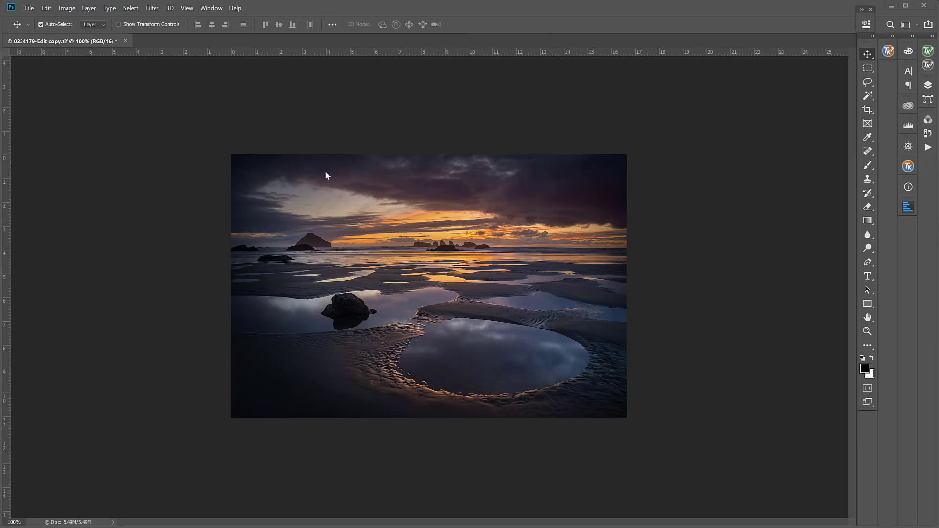
Step: Open the size settings of 0234179-Edit copy.tif, turn off resampling and set the resolution to 300 pixels/inch
click(72, 9)
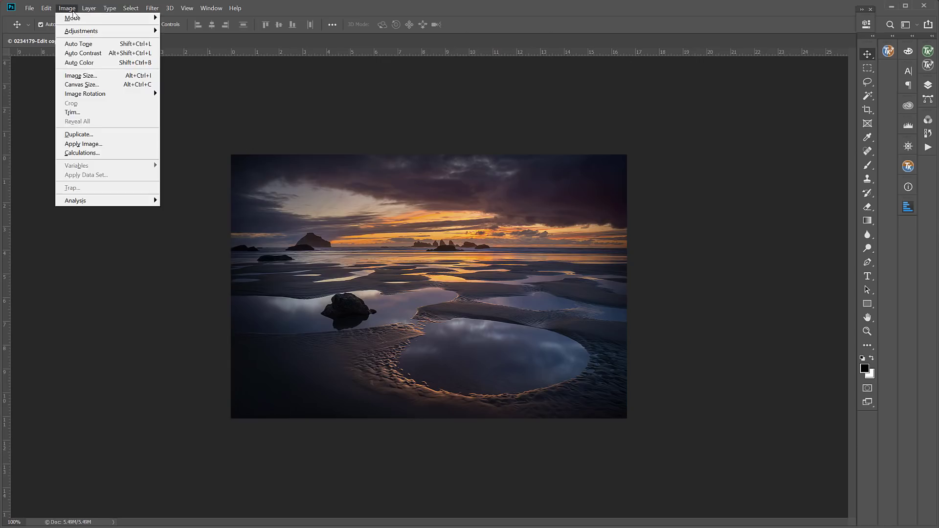
click(74, 76)
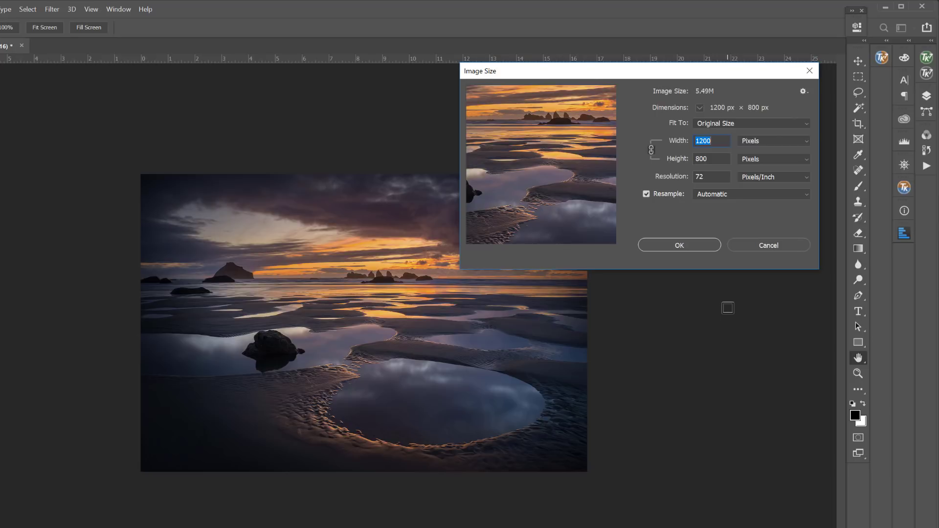
click(646, 193)
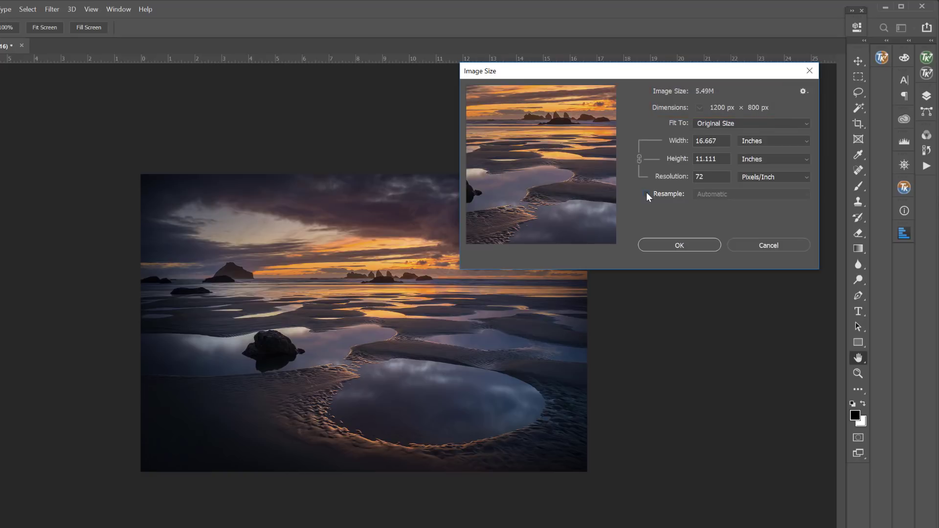
key(Tab)
text(300)
Step: Set the TIFF's resolution back to 72 pixels/inch
double_click(698, 177)
text(72)
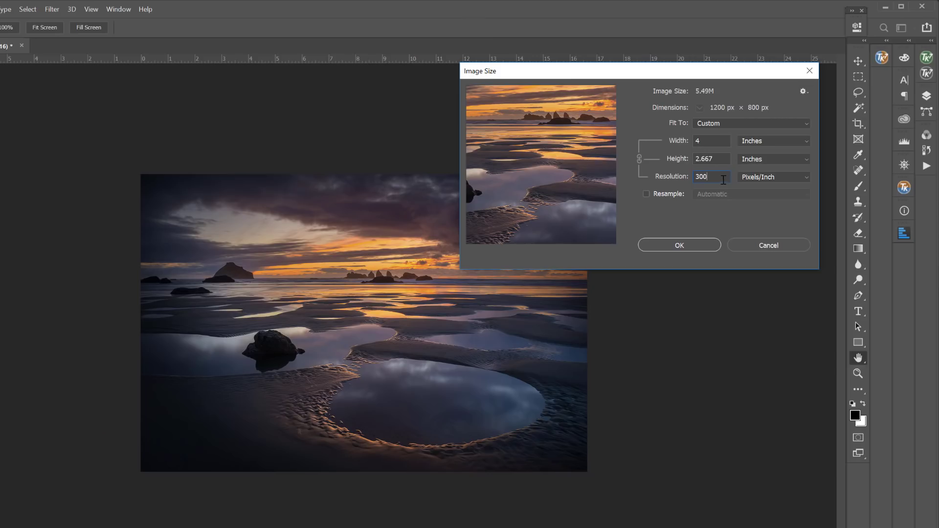
drag(723, 177, 690, 177)
text(72)
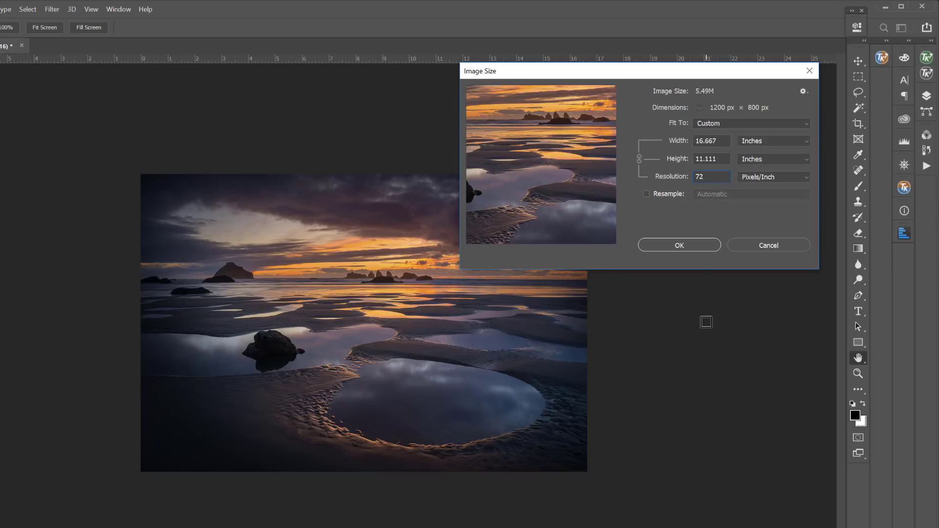
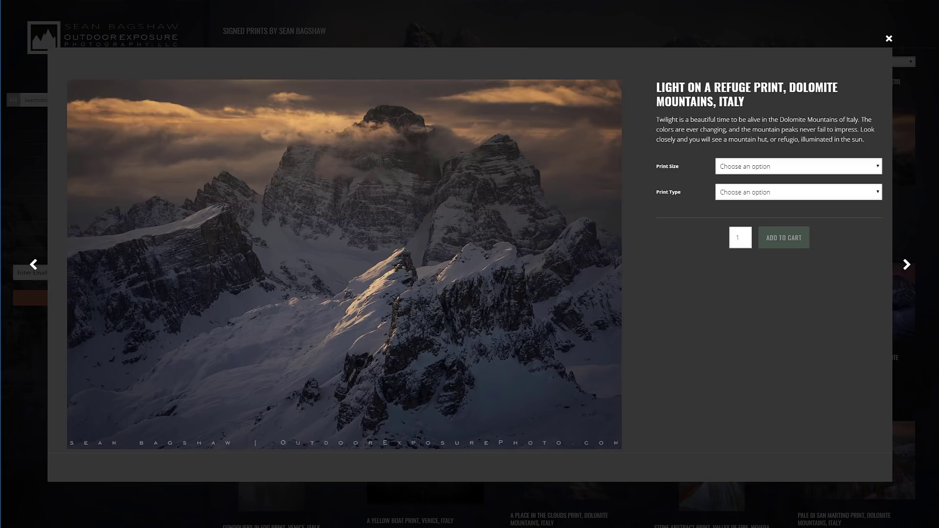
Step: On the signed prints website, go to the High Altitude Twilight print and save its image to the Desktop
click(906, 265)
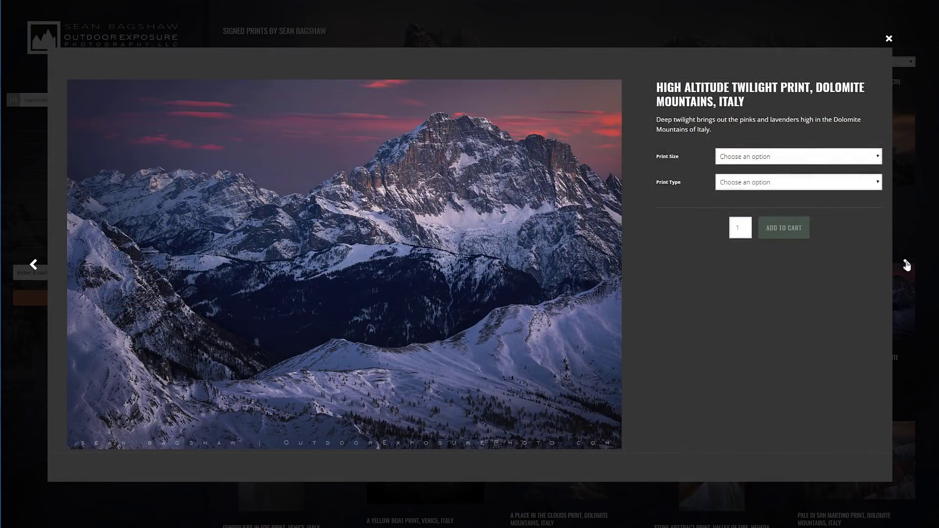
right_click(378, 204)
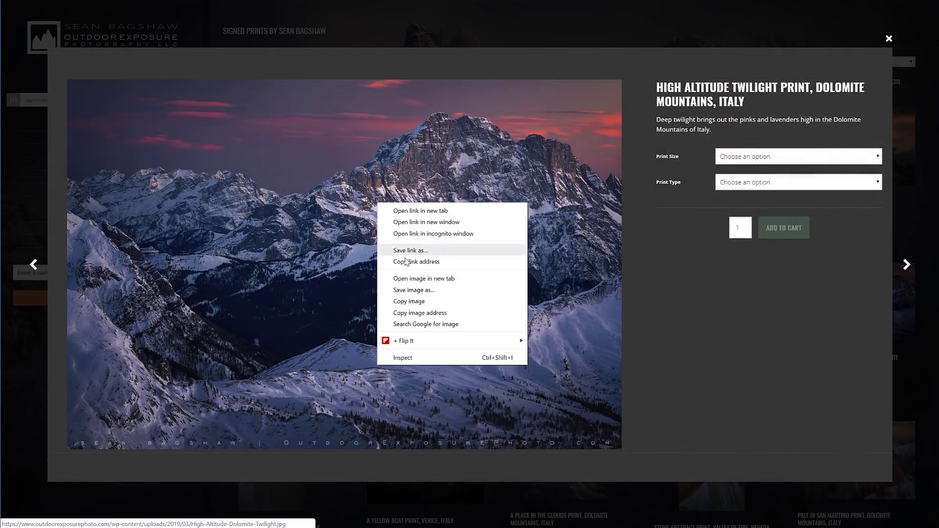
click(408, 289)
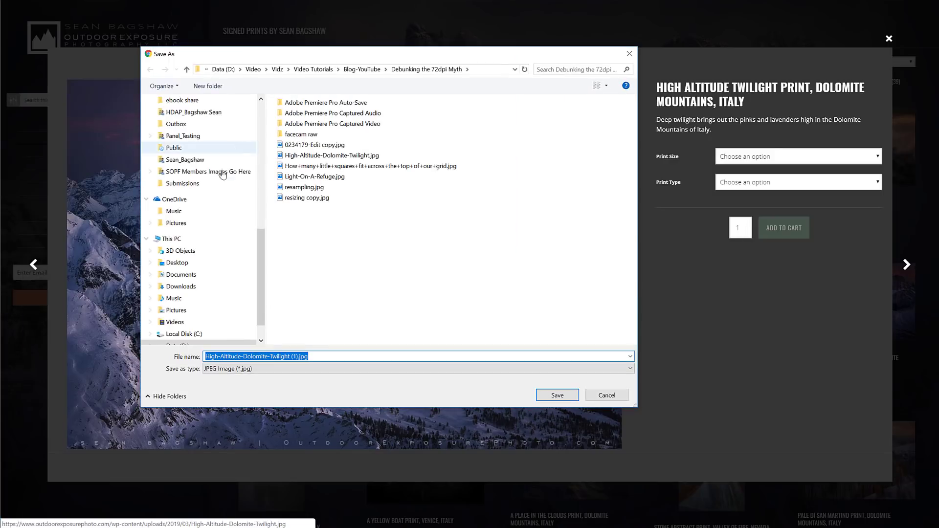
click(180, 262)
click(554, 393)
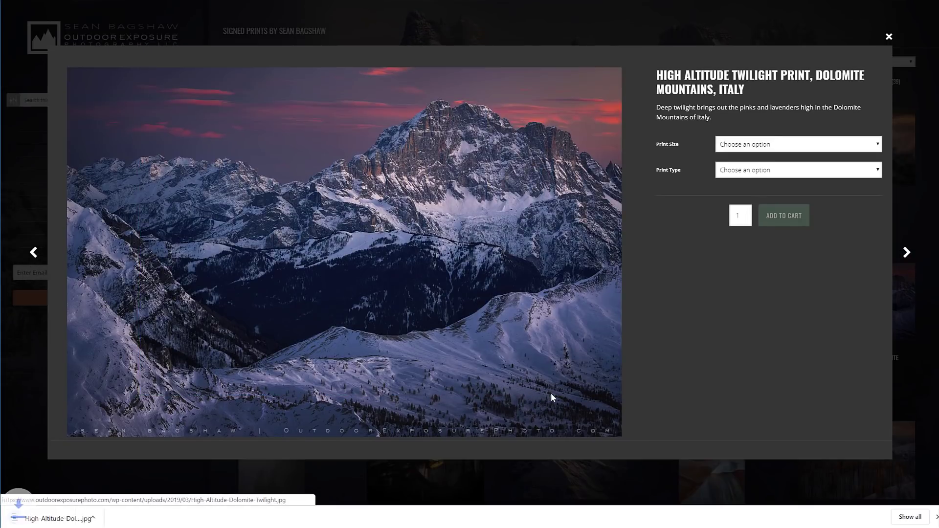
Step: Return to the Light on a Refuge print and save its image to disk
click(28, 230)
click(677, 313)
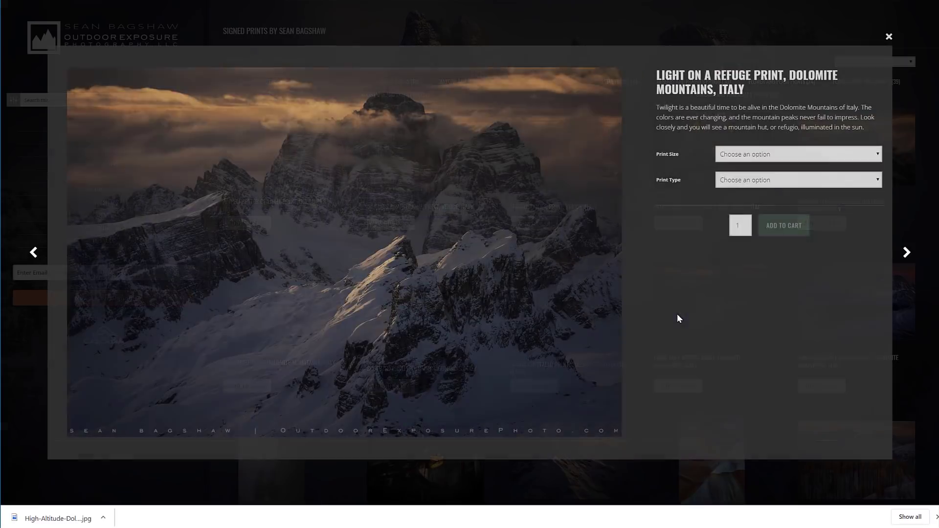
right_click(324, 203)
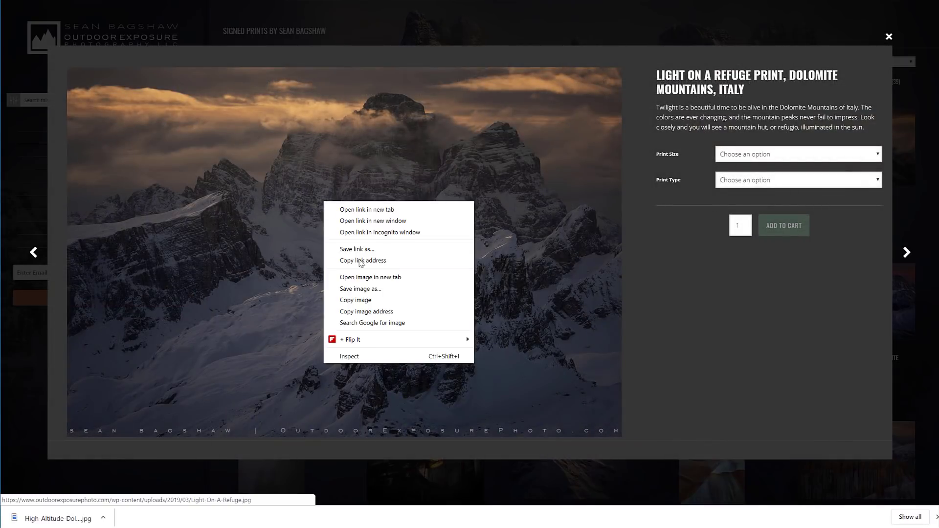
click(357, 289)
click(424, 294)
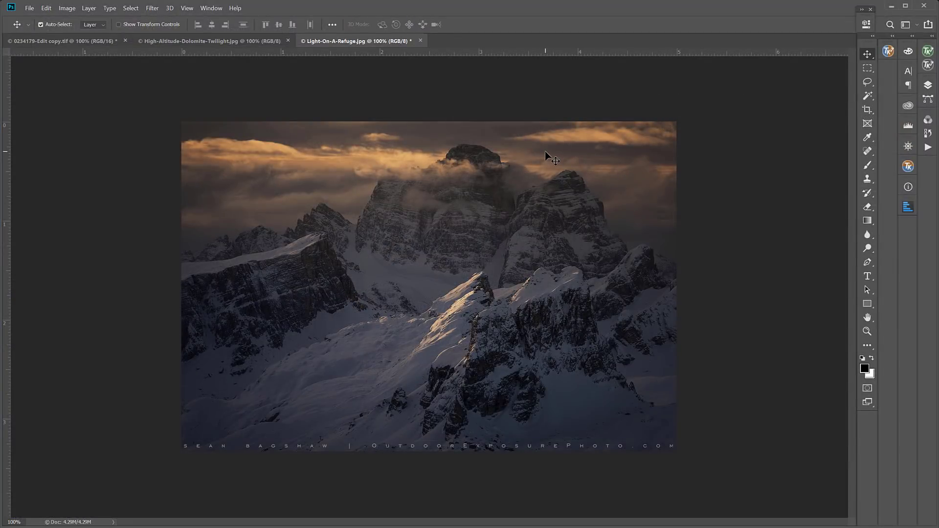
Step: In Photoshop, compare both downloaded prints on screen and check the image size details of Light-On-A-Refuge.jpg
click(214, 41)
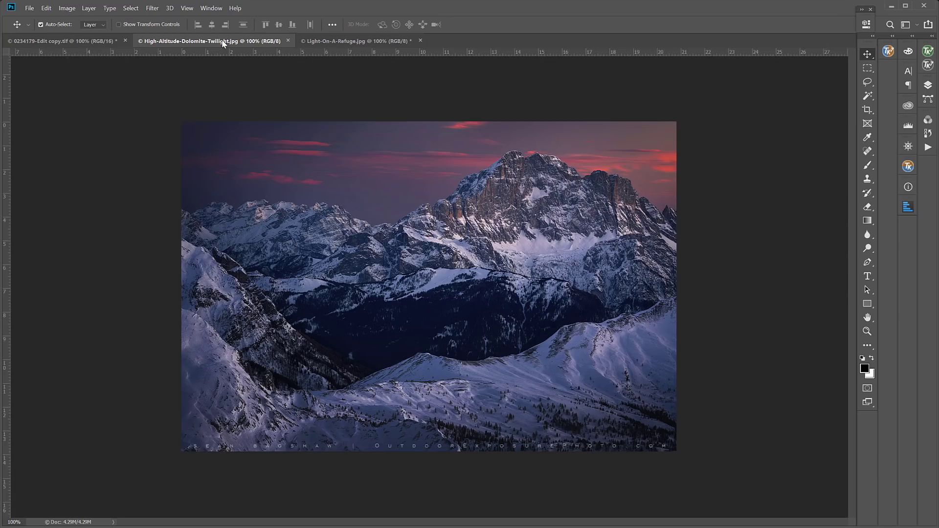
click(336, 41)
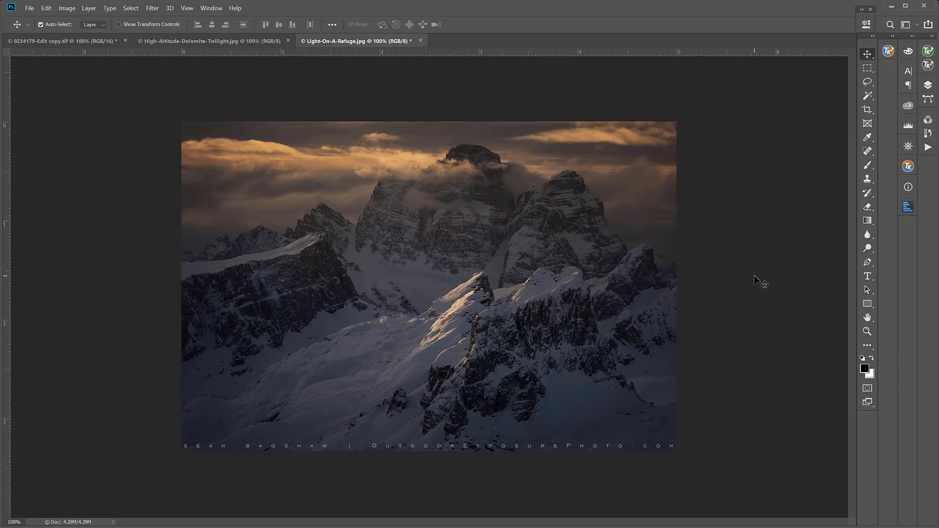
click(68, 8)
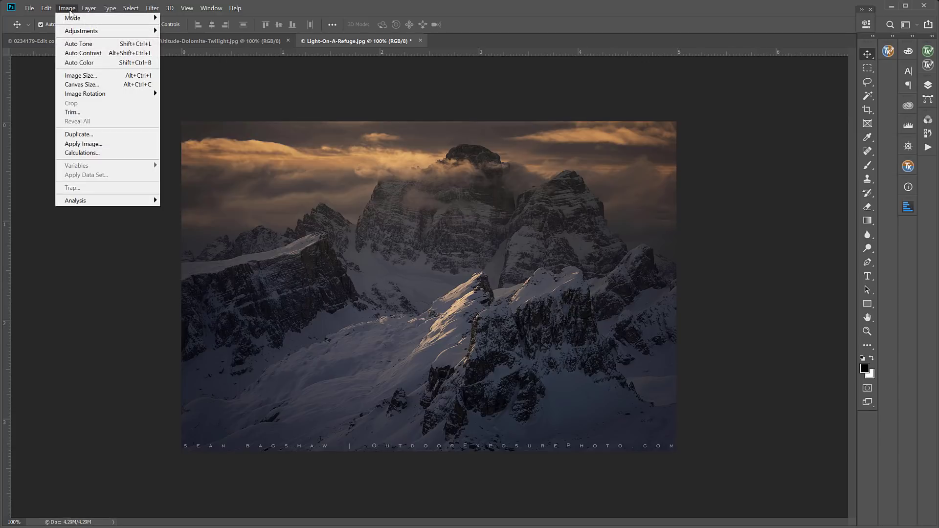
click(68, 75)
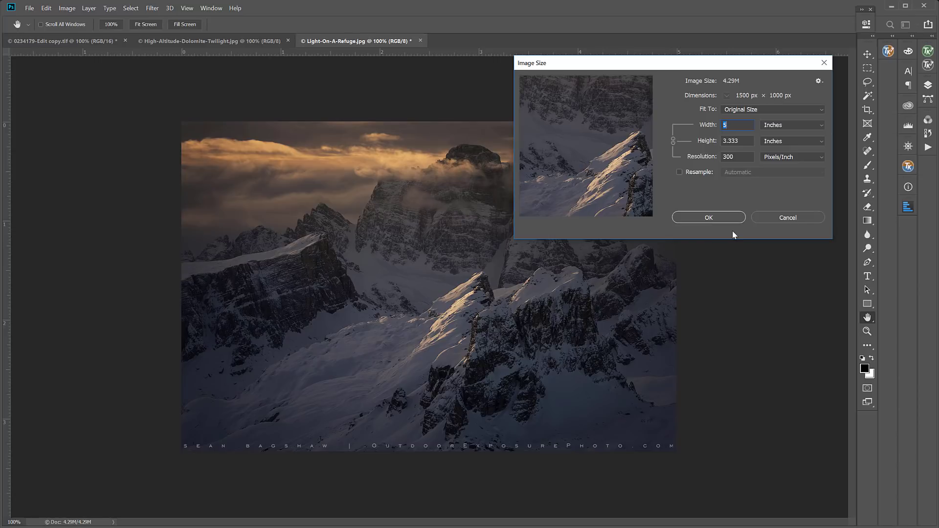
key(v)
click(769, 218)
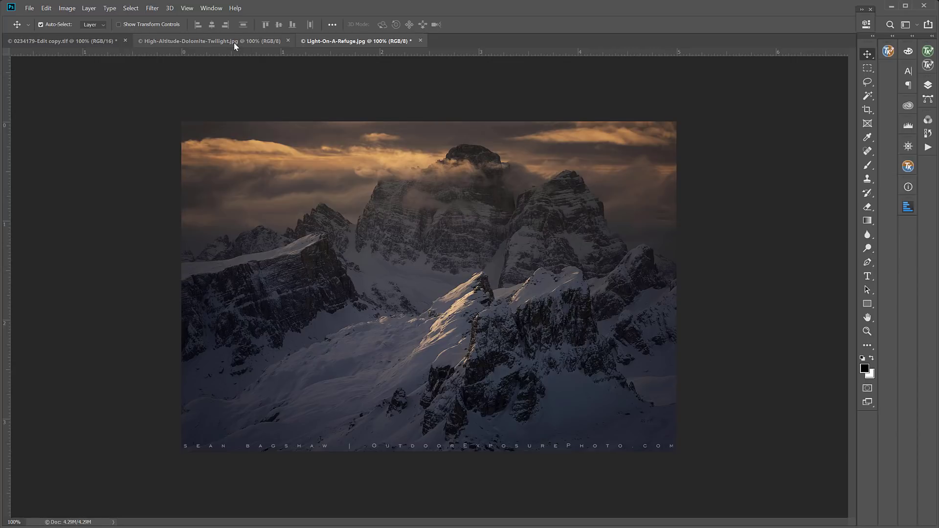
Step: Set the resolution of High-Altitude-Dolomite-Twilight.jpg to 300 pixels/inch without resampling
click(235, 42)
click(67, 8)
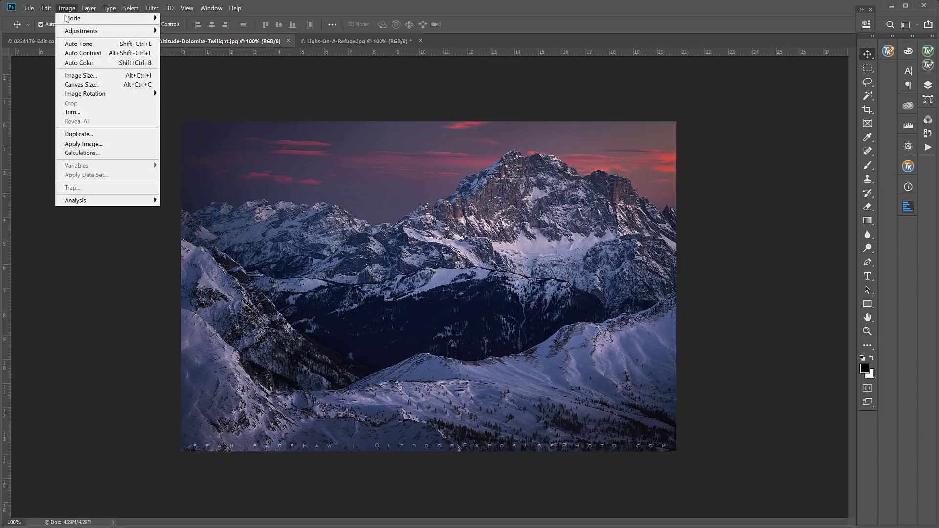
click(69, 76)
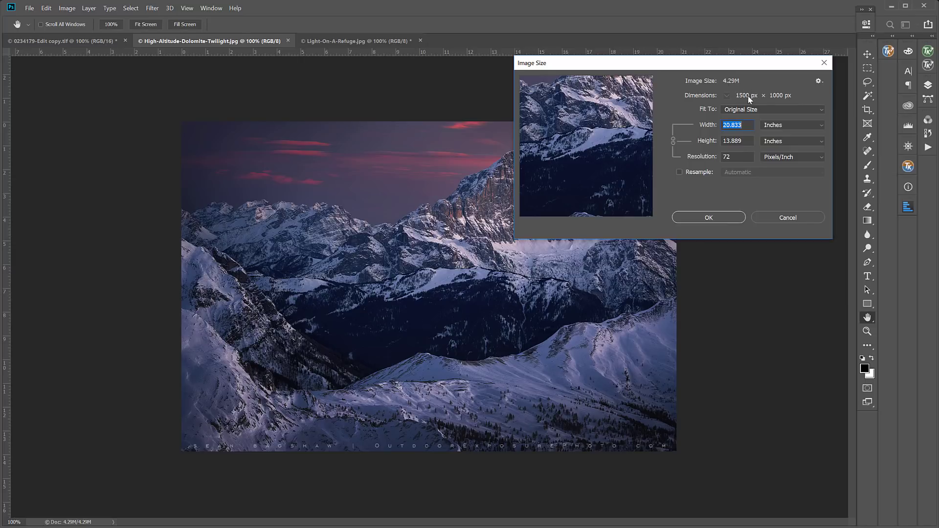
double_click(737, 156)
text(300)
click(708, 217)
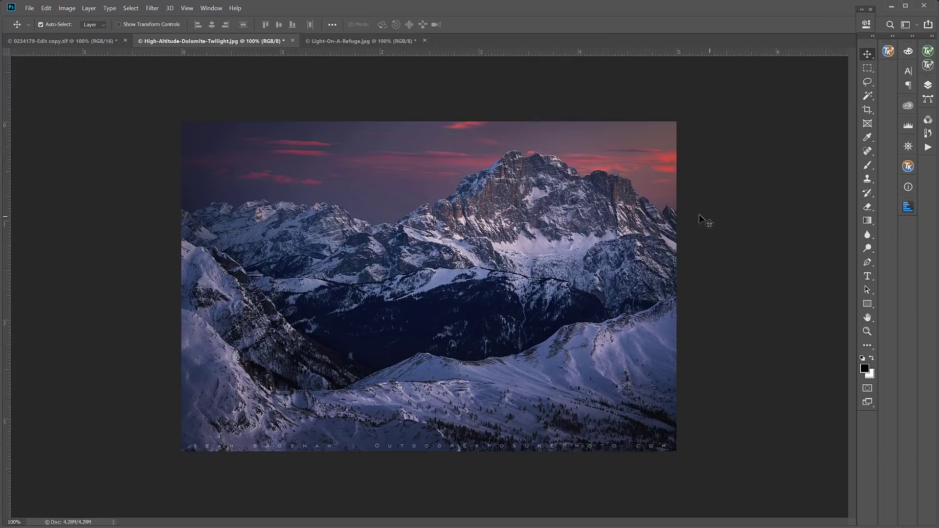
Step: Return to Light-On-A-Refuge.jpg and open its image size settings to review dimensions and resolution
click(334, 41)
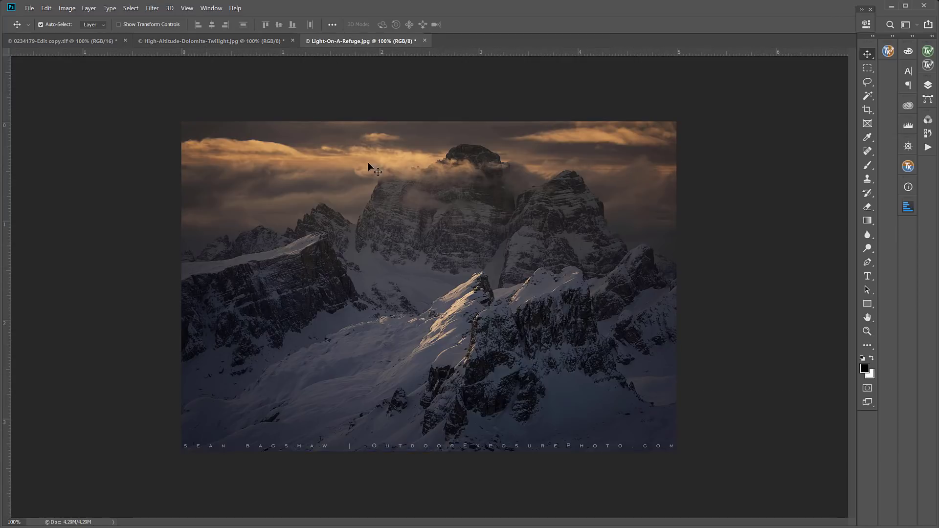
click(67, 8)
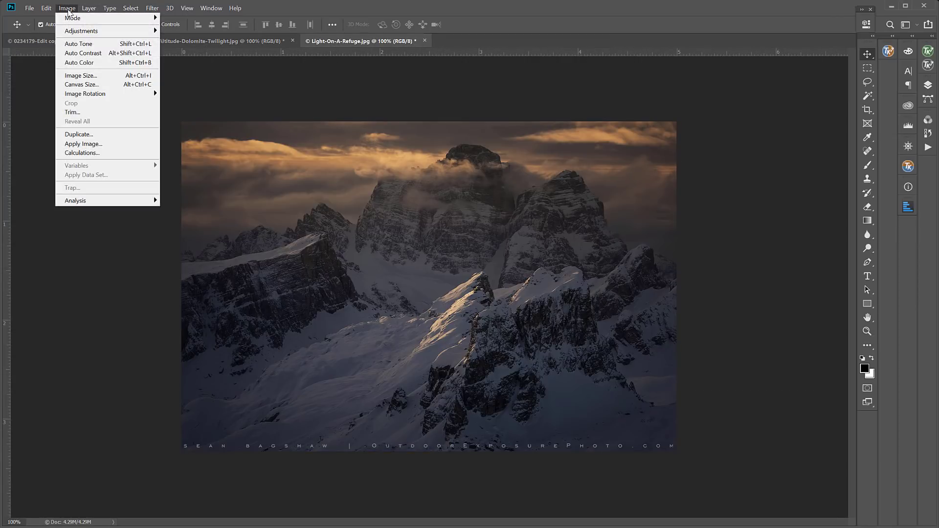
click(73, 76)
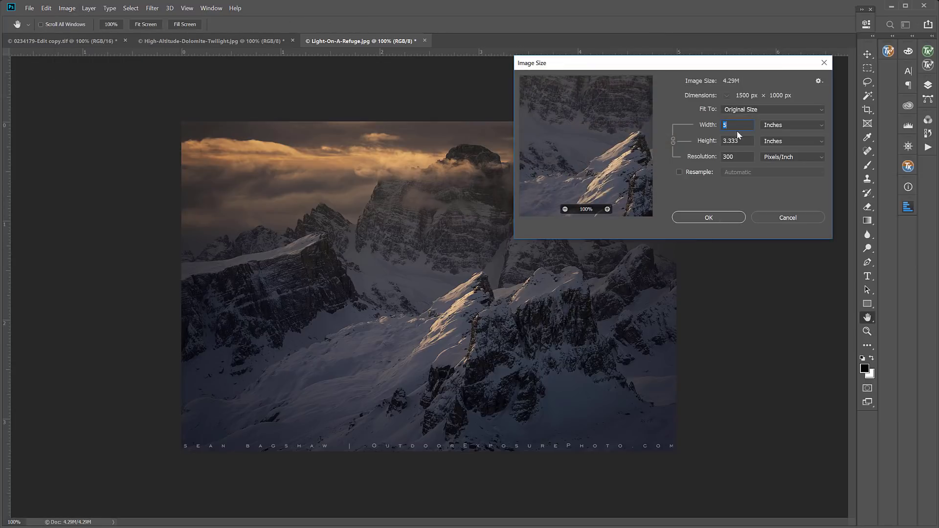